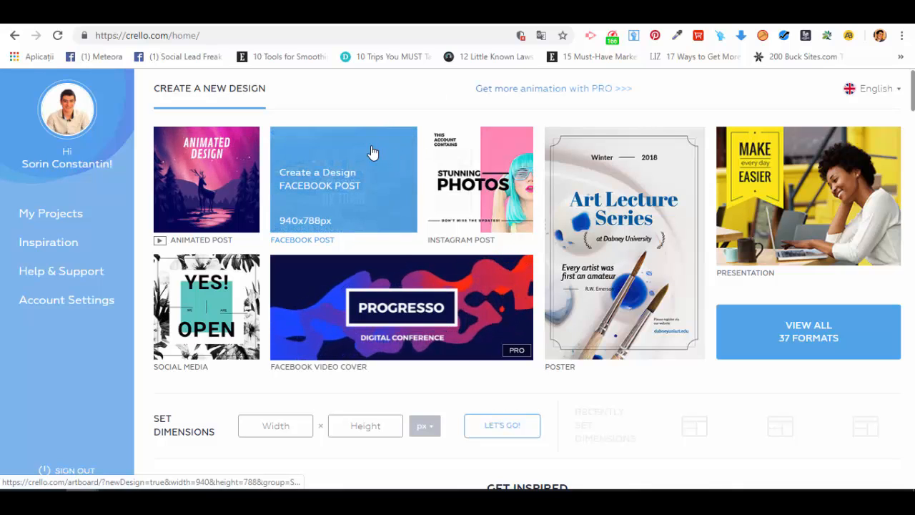
Create a 940x788 px Facebook post design and apply the Black Friday Sale template with red triangles
left_click(319, 154)
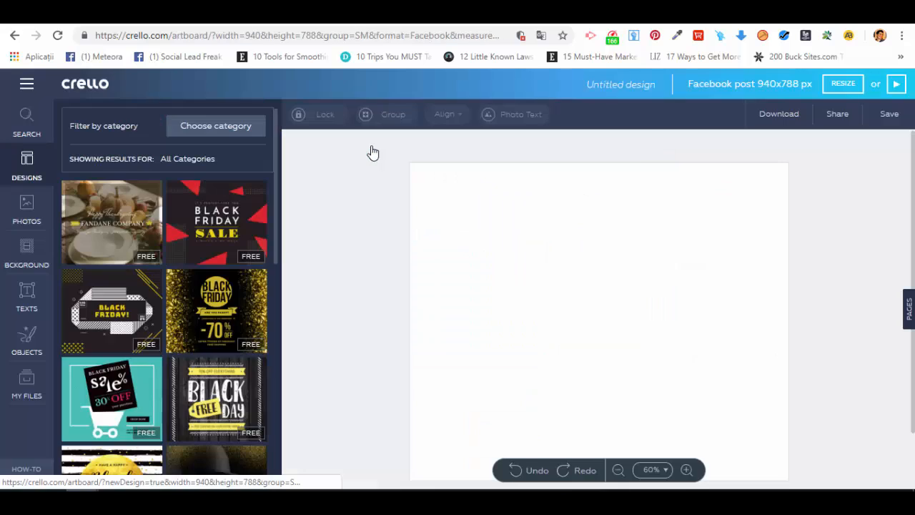
left_click(218, 205)
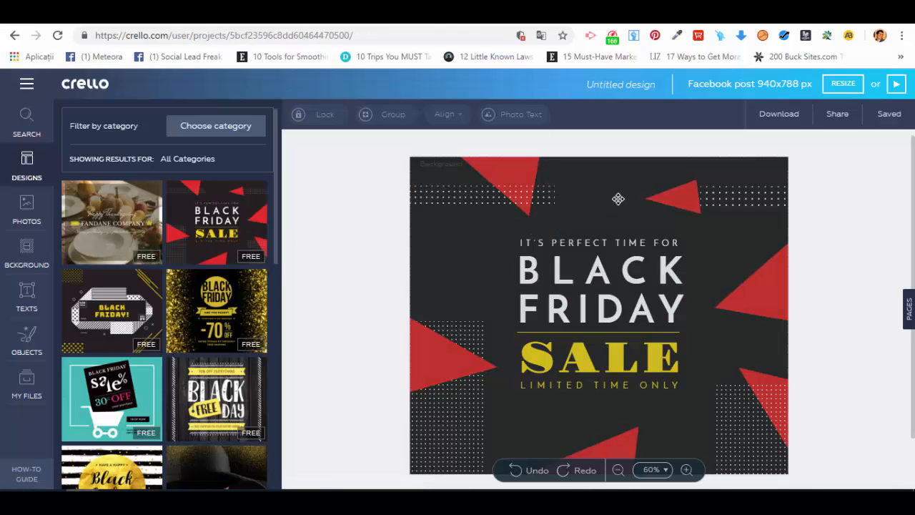
left_click(688, 198)
left_click(737, 195)
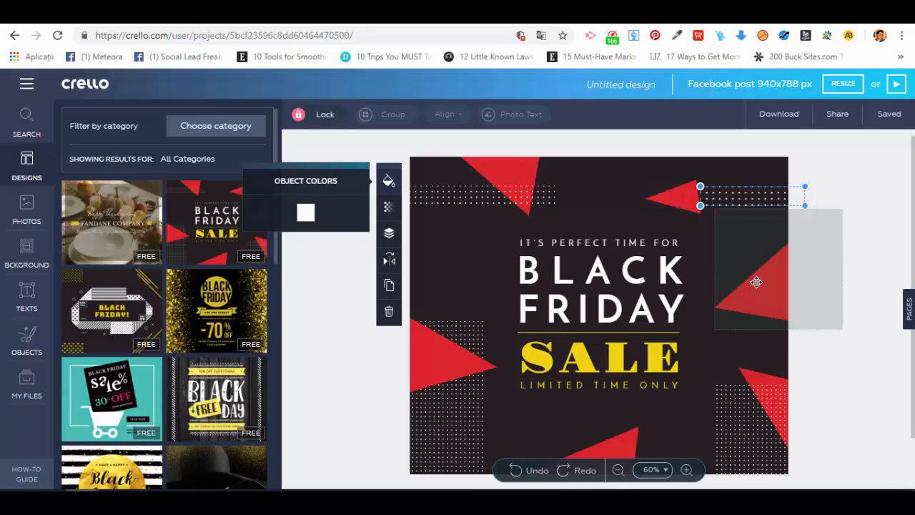
left_click(755, 280)
left_click(764, 379)
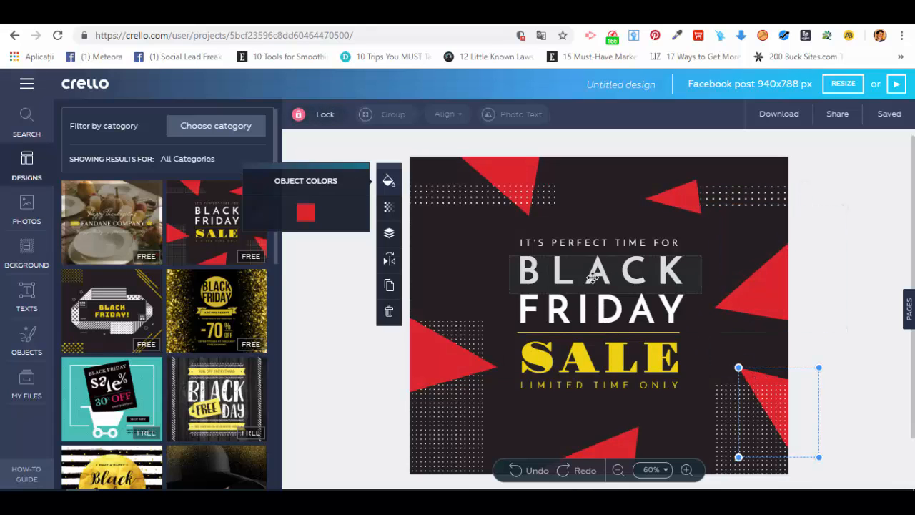
Change the font color of the "It's perfect time for" text line to the yellow main color
left_click(574, 242)
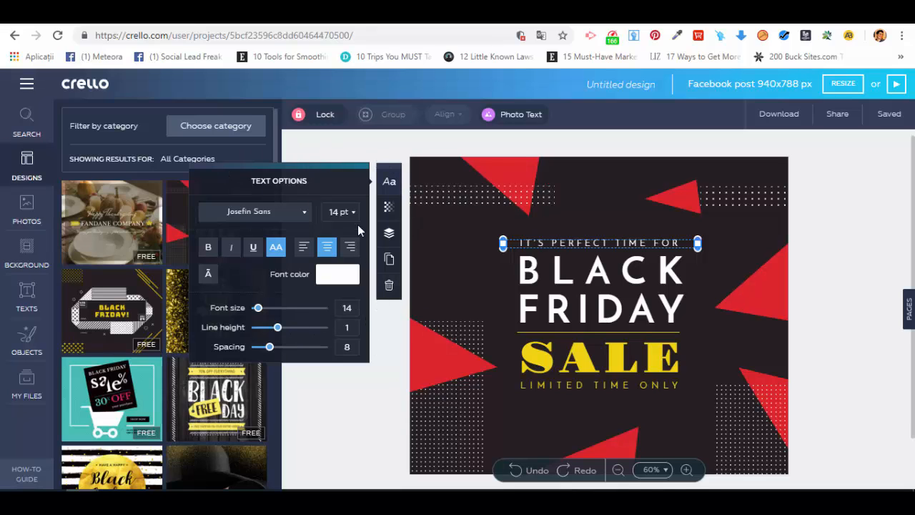
left_click(306, 213)
left_click(301, 213)
left_click(352, 216)
left_click(352, 217)
left_click(345, 273)
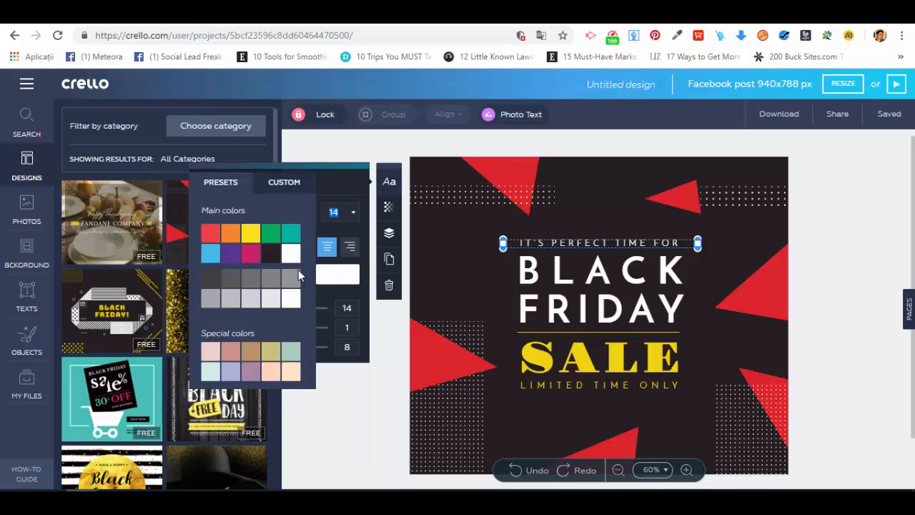
left_click(251, 232)
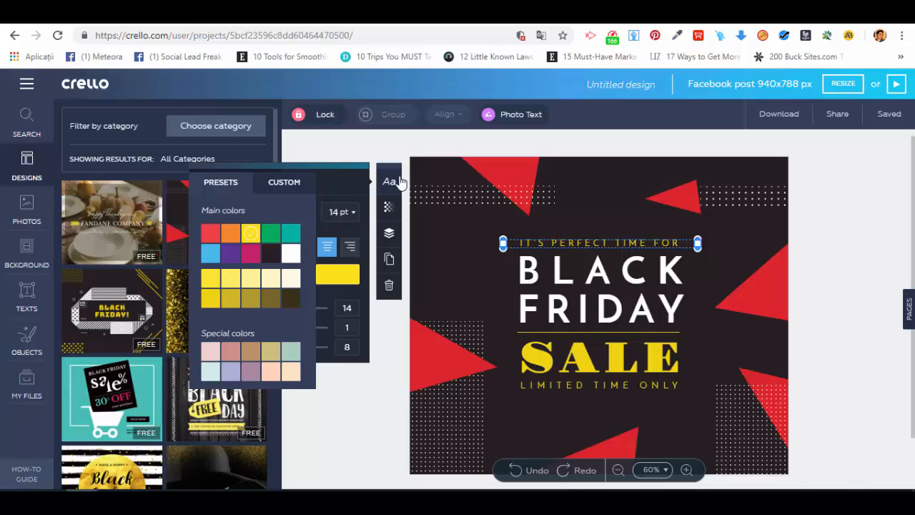
Try out the transparency setting on the "It's perfect time for" text line and deselect the text
left_click(390, 211)
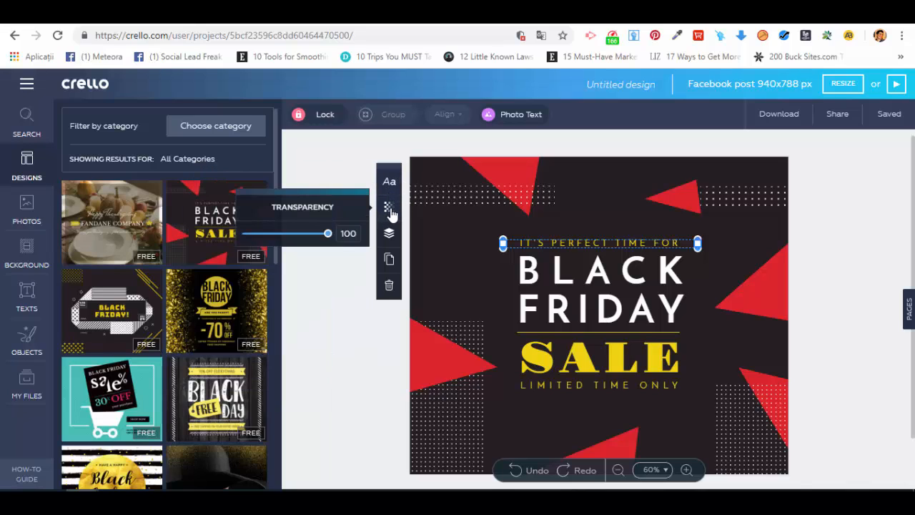
left_click_drag(327, 238, 350, 251)
left_click(329, 270)
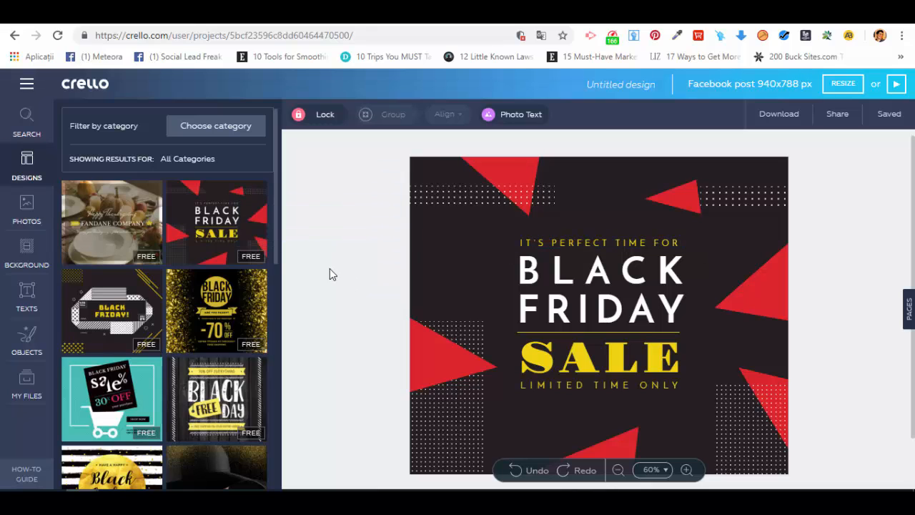
Flip the small red triangle above the headline horizontally and flip it back
left_click(668, 204)
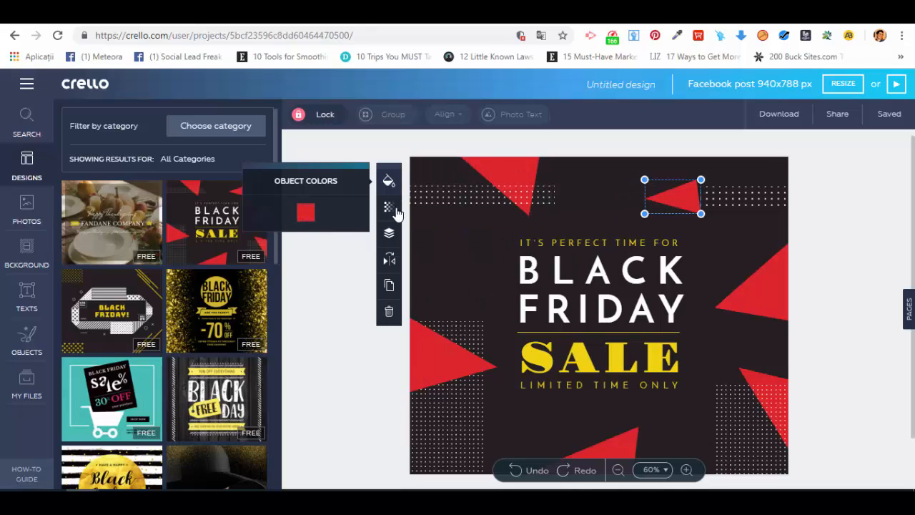
left_click(395, 209)
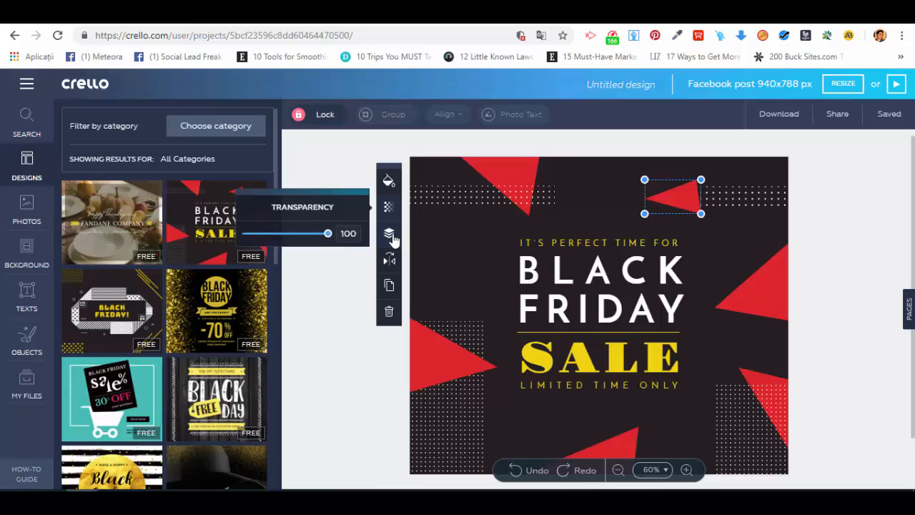
left_click(391, 236)
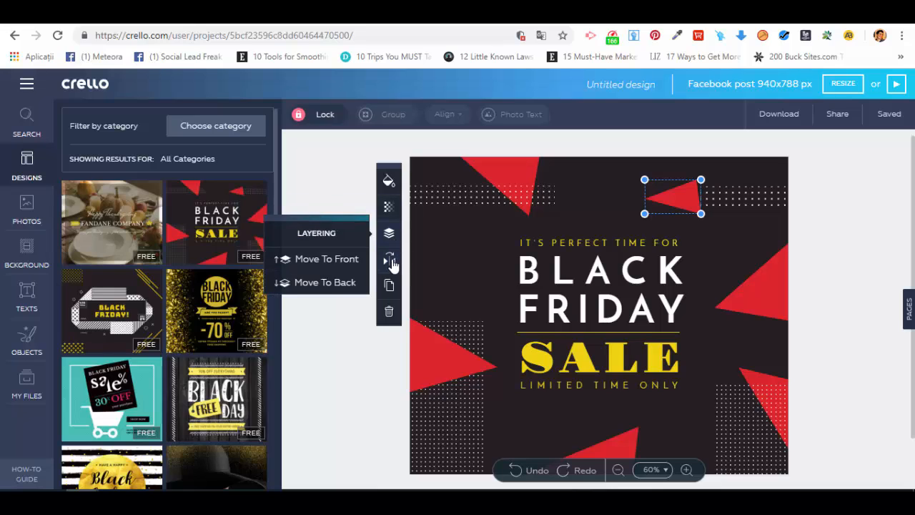
left_click(391, 261)
left_click(299, 292)
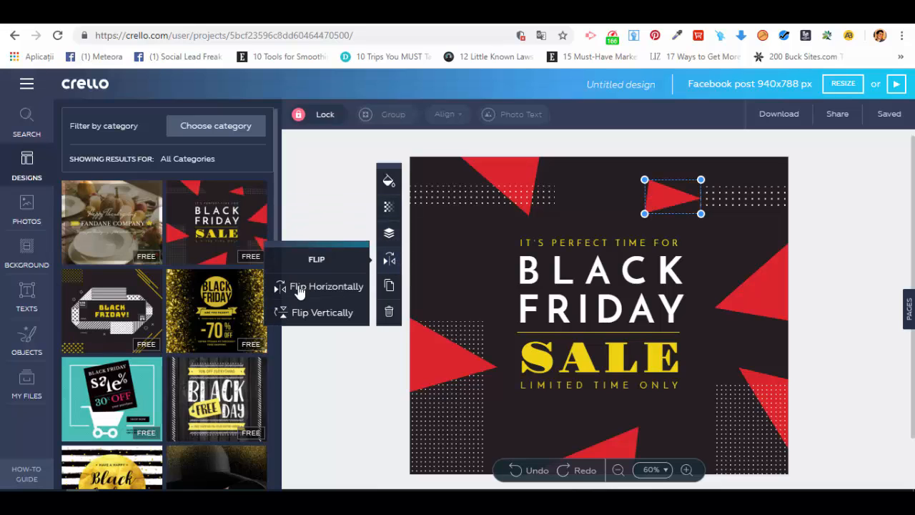
left_click(299, 289)
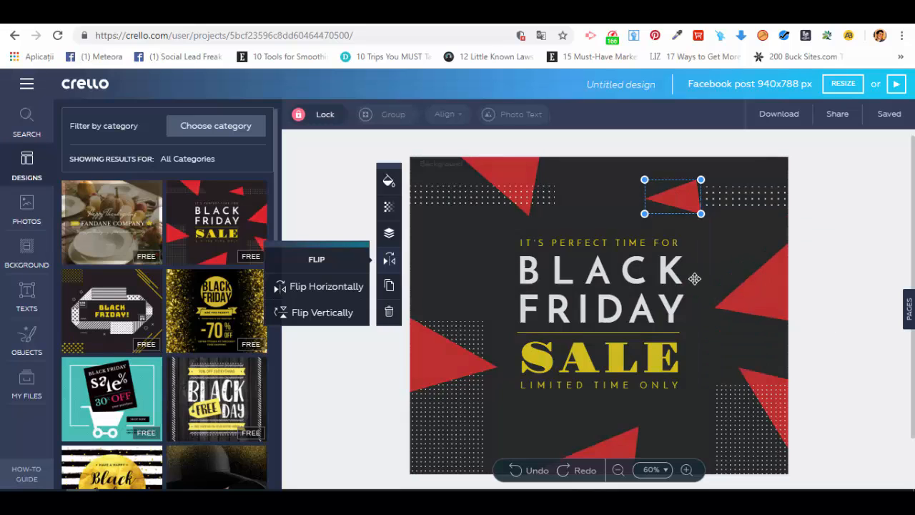
Recolor the design's background to the darkest gray preset, trying yellow and black first
left_click(454, 266)
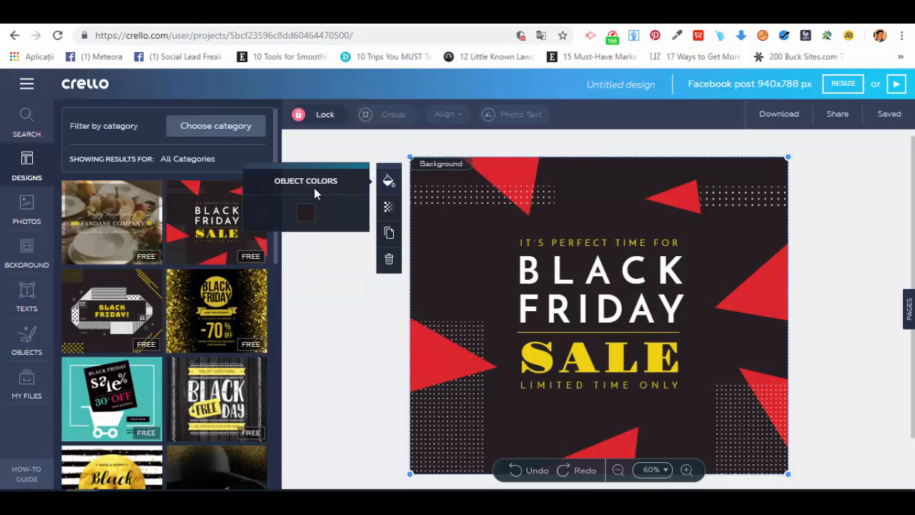
left_click(305, 213)
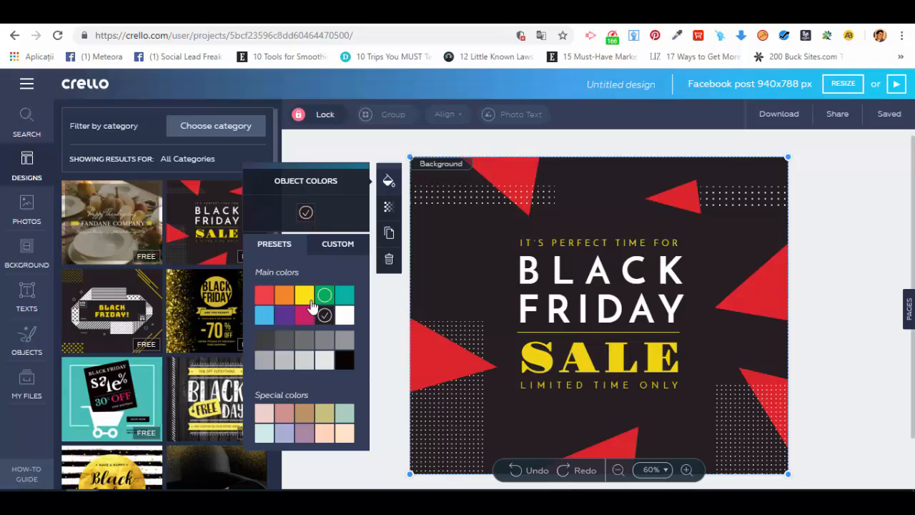
left_click(306, 300)
left_click(325, 315)
left_click(264, 340)
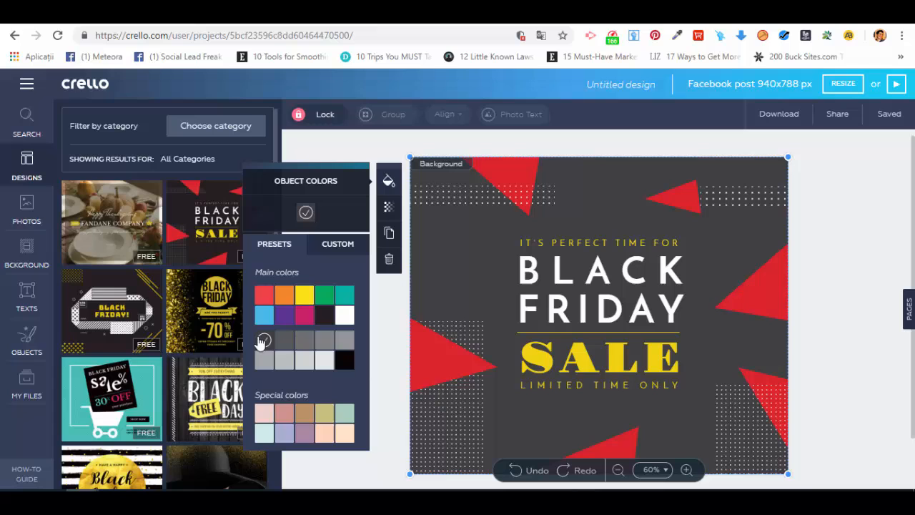
left_click(346, 145)
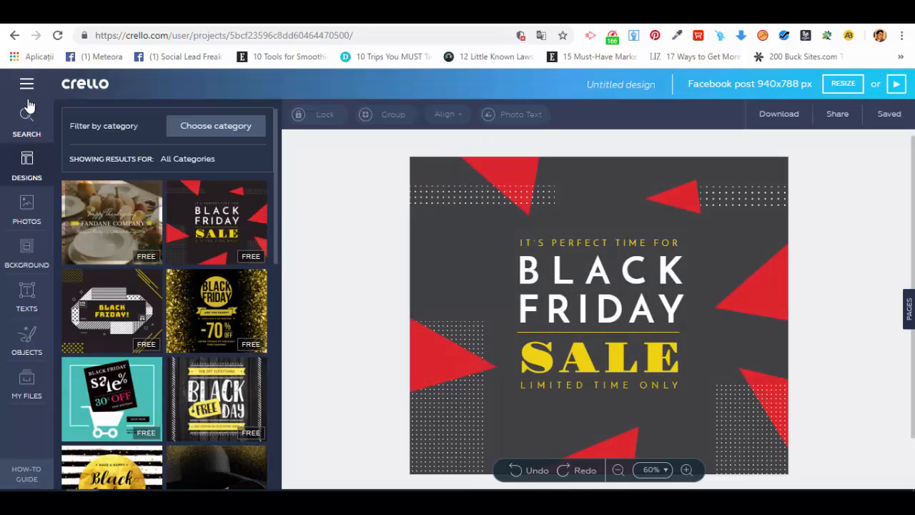
Add the free mountain landscape photo to the design and move it slightly up and to the left
left_click(30, 207)
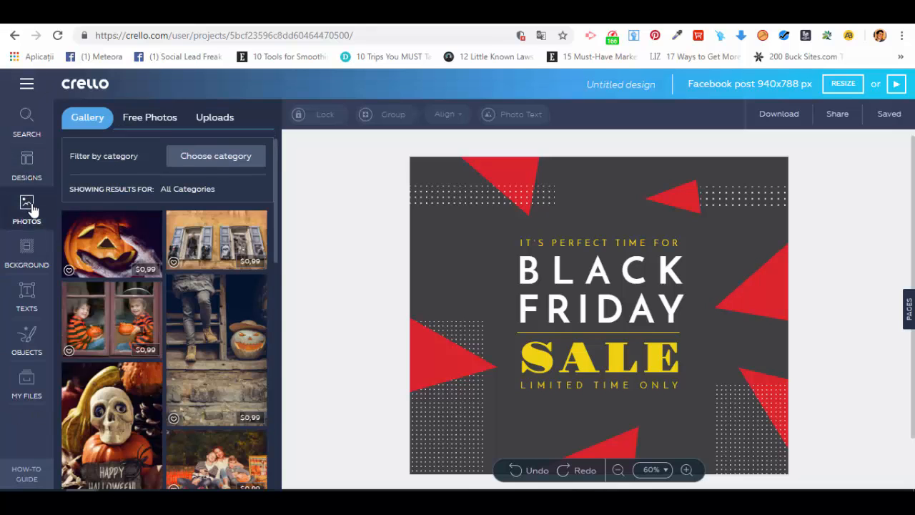
left_click(148, 127)
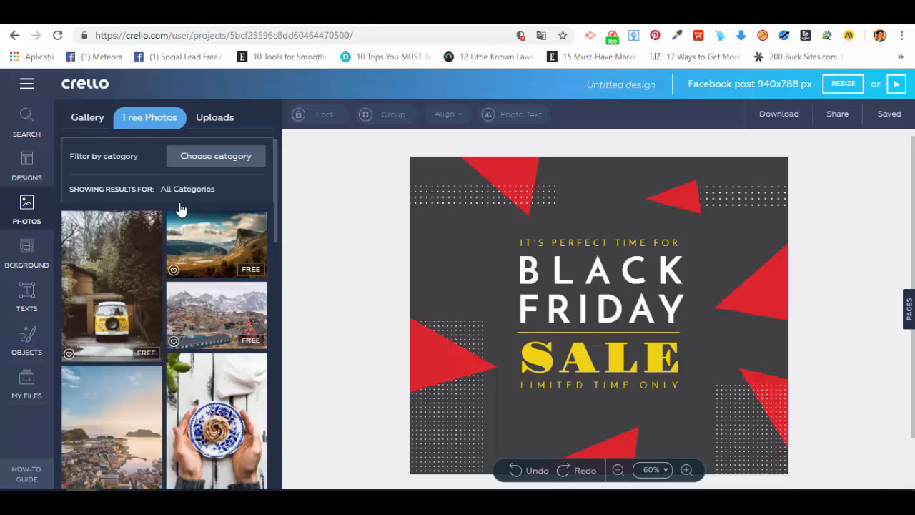
left_click(218, 257)
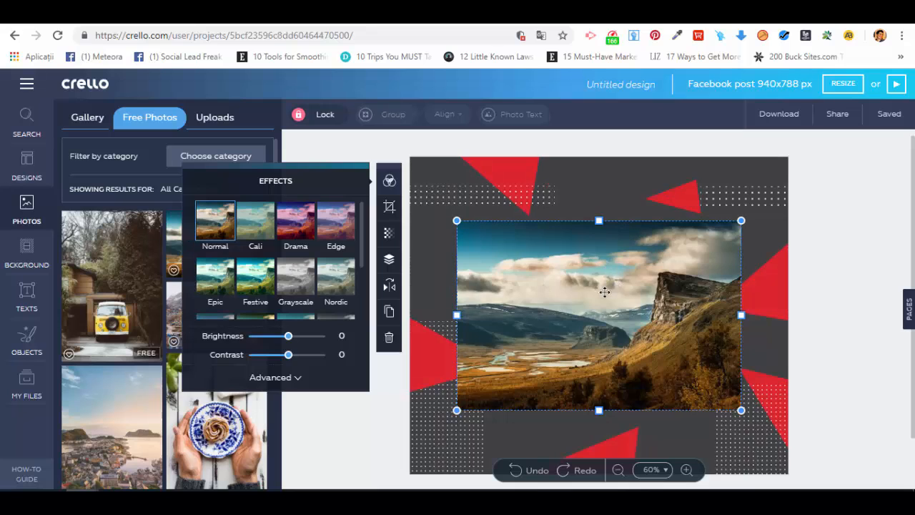
mouse_move(604, 299)
left_mouse_down()
mouse_move(560, 233)
mouse_move(597, 284)
left_mouse_up()
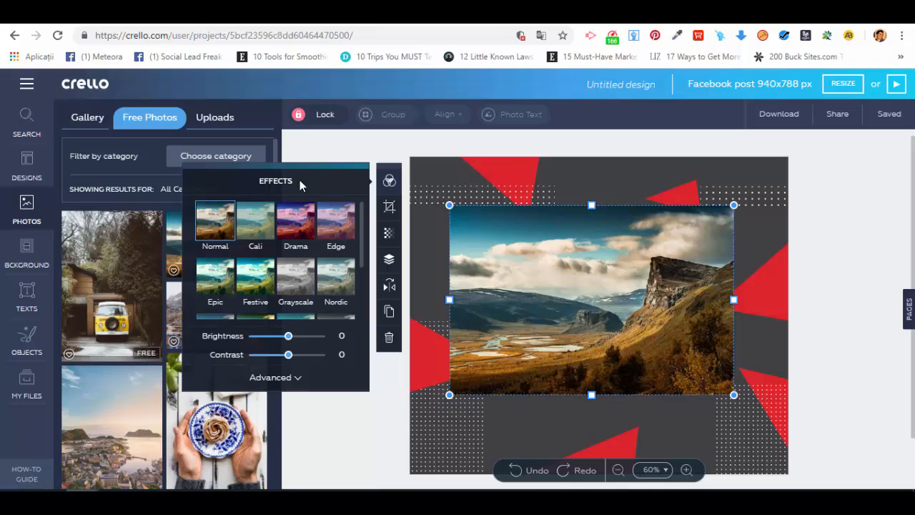
Try the Drama and Edge effects on the landscape photo and return it to Normal
left_click(296, 223)
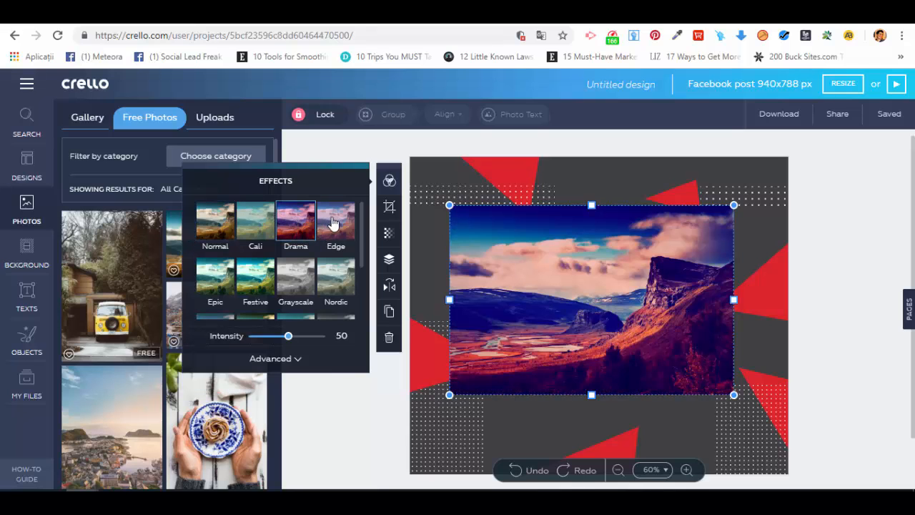
left_click(332, 224)
left_click(213, 226)
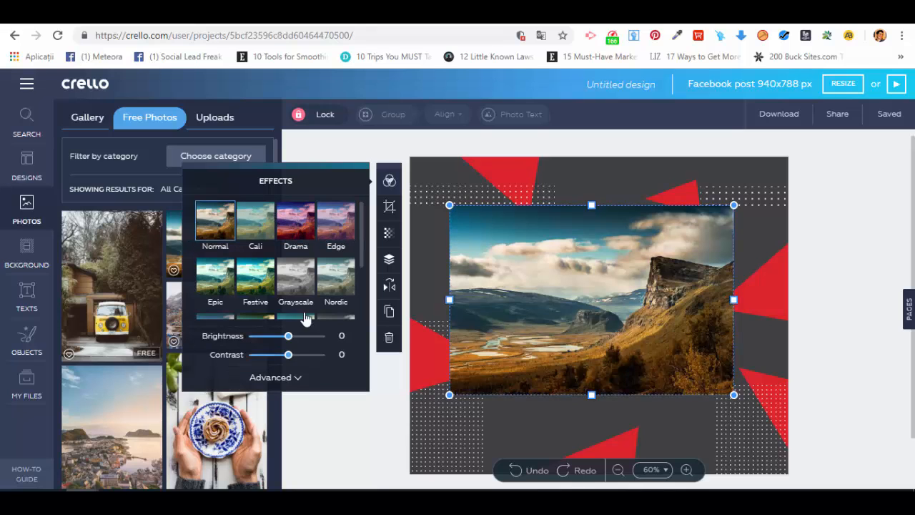
Set the landscape photo's brightness to -2 and its vignette to 91 in the advanced effects
left_click(292, 380)
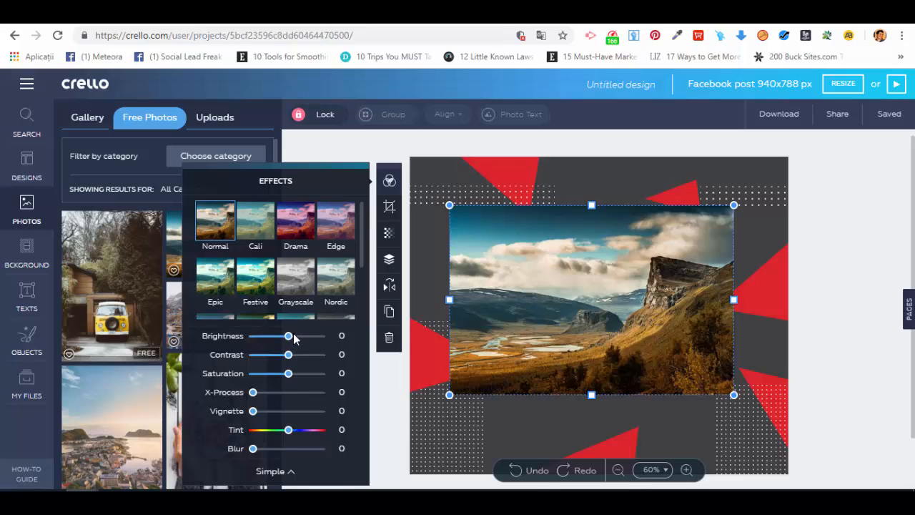
left_click_drag(288, 336, 289, 359)
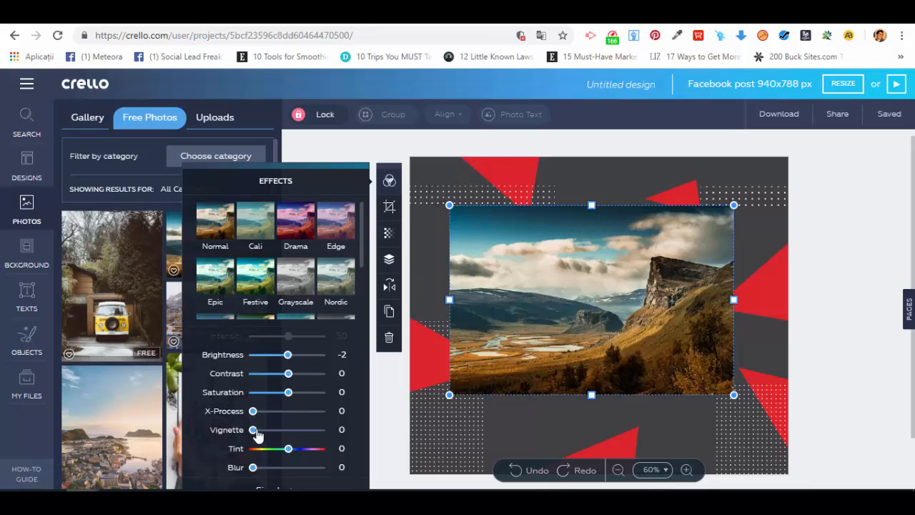
left_click_drag(254, 430, 317, 431)
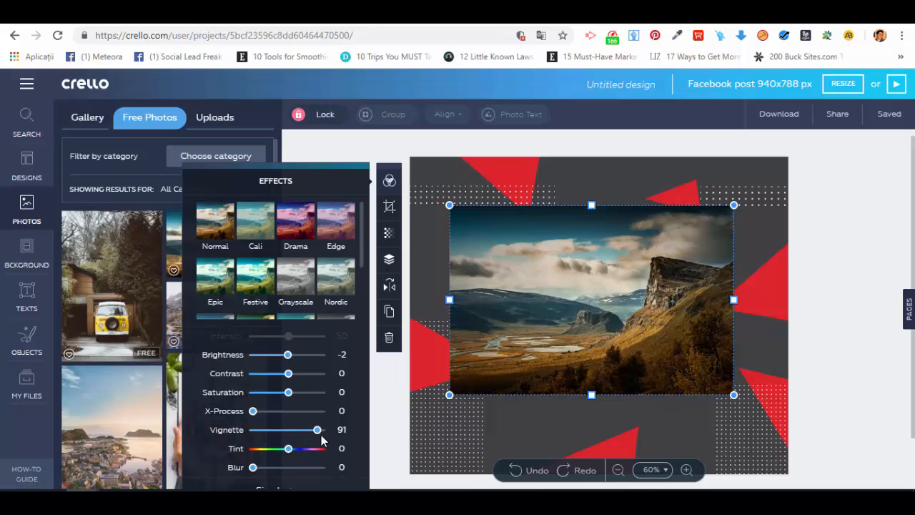
left_click(384, 387)
Shrink the landscape photo from its upper-left corner and delete it from the design
left_click(562, 289)
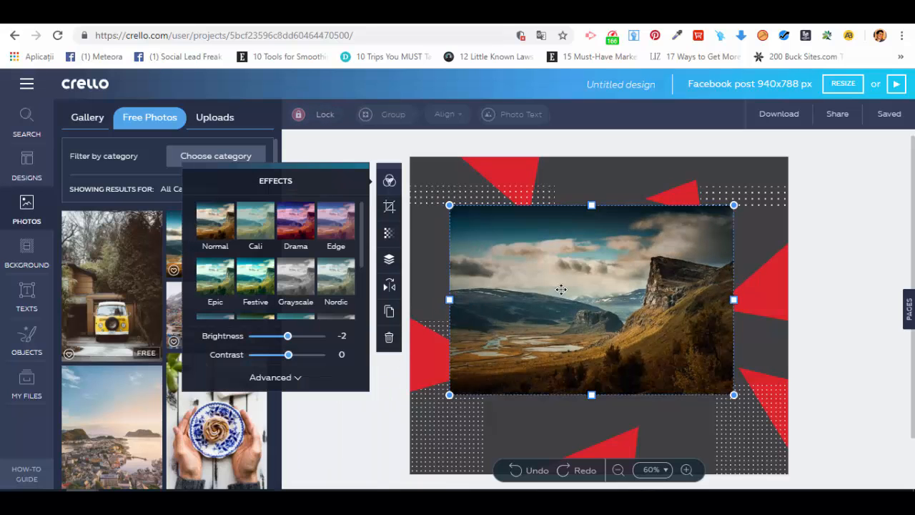
left_click_drag(449, 199, 477, 245)
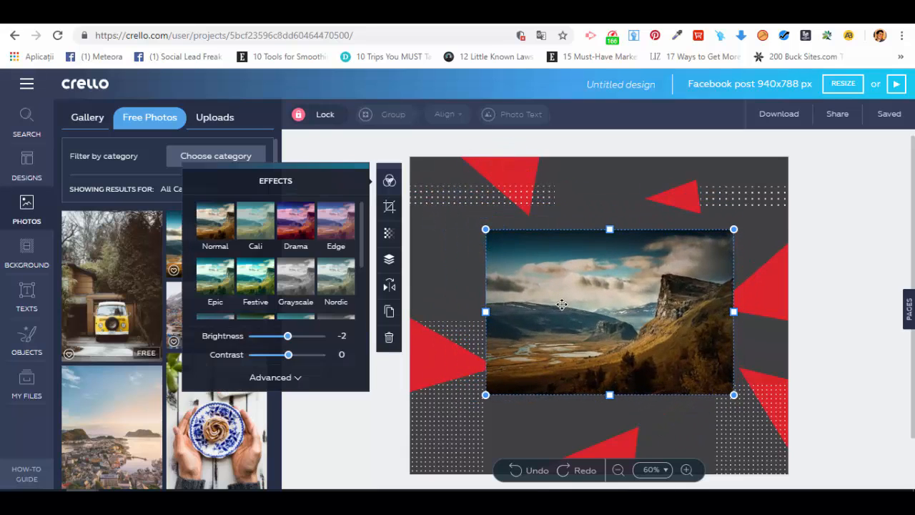
left_click(391, 341)
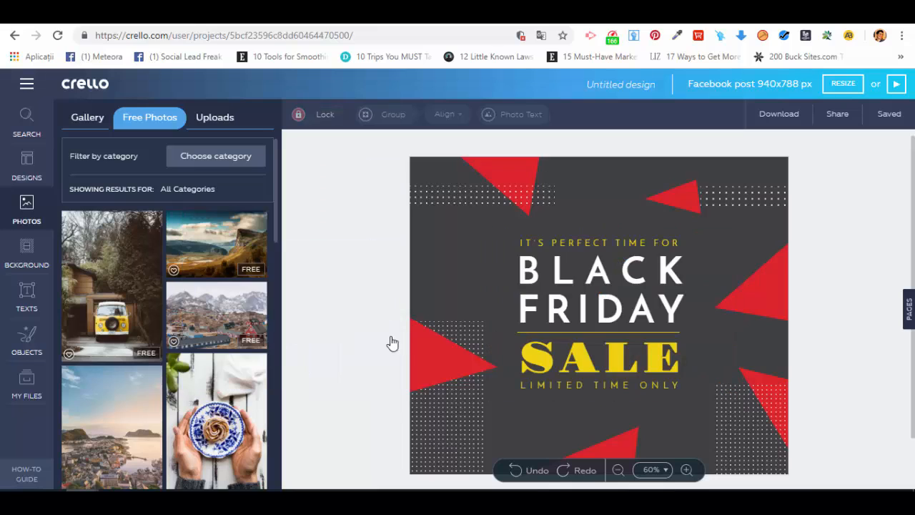
Look through the background options for photos, patterns, colors and uploads
left_click(26, 253)
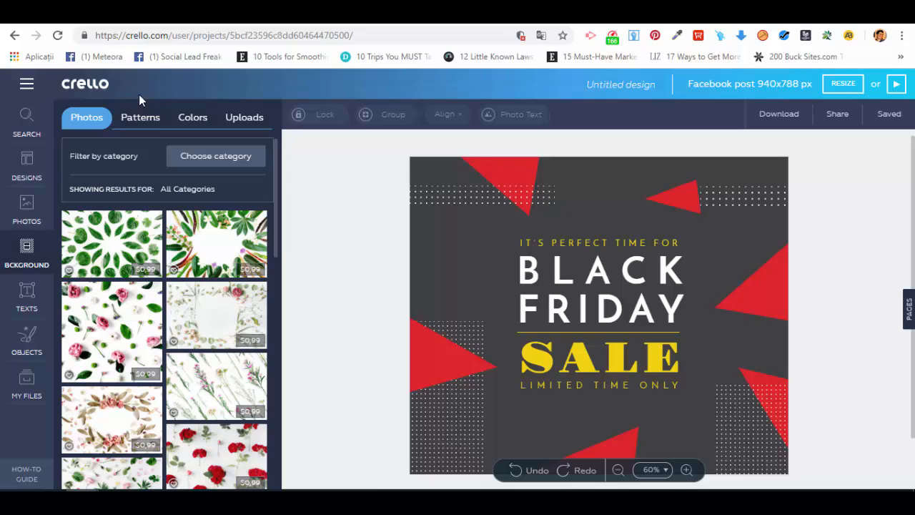
left_click(141, 118)
left_click(197, 122)
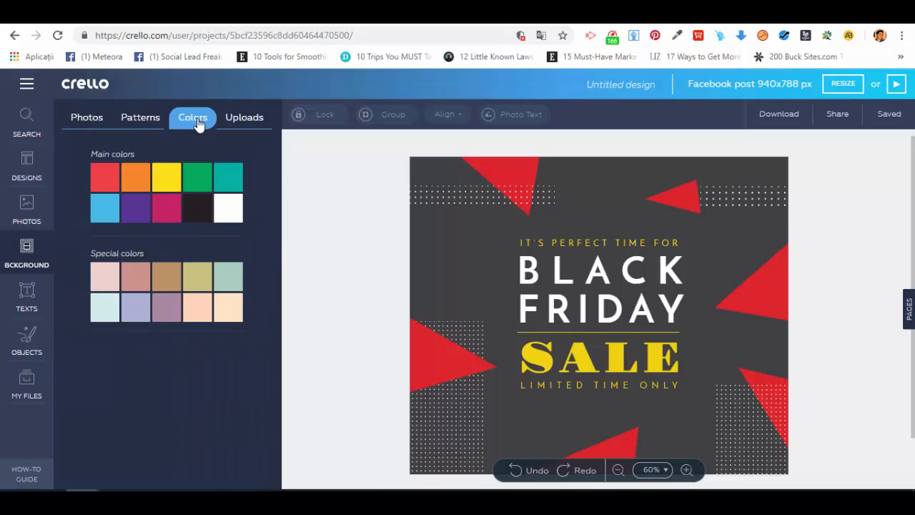
left_click(245, 122)
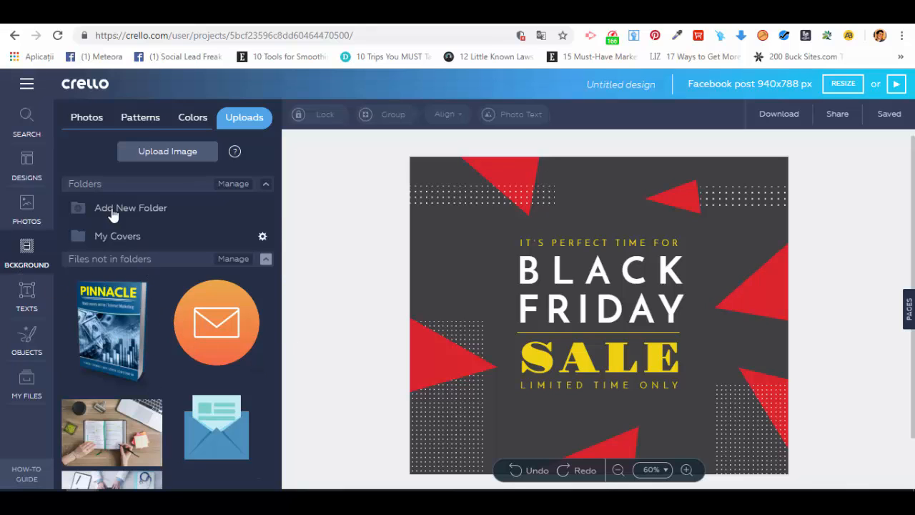
Add a heading text box to the middle of the design, over the word "Friday"
left_click(26, 293)
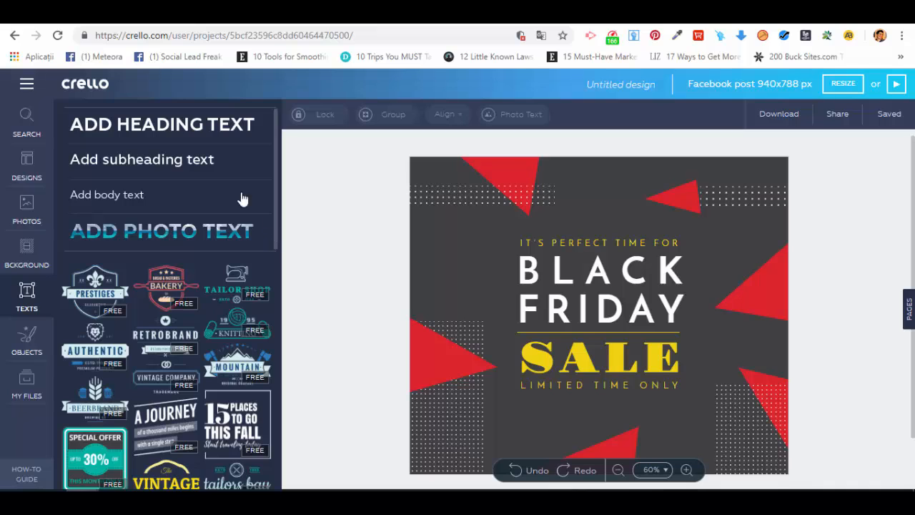
left_click_drag(157, 136, 607, 313)
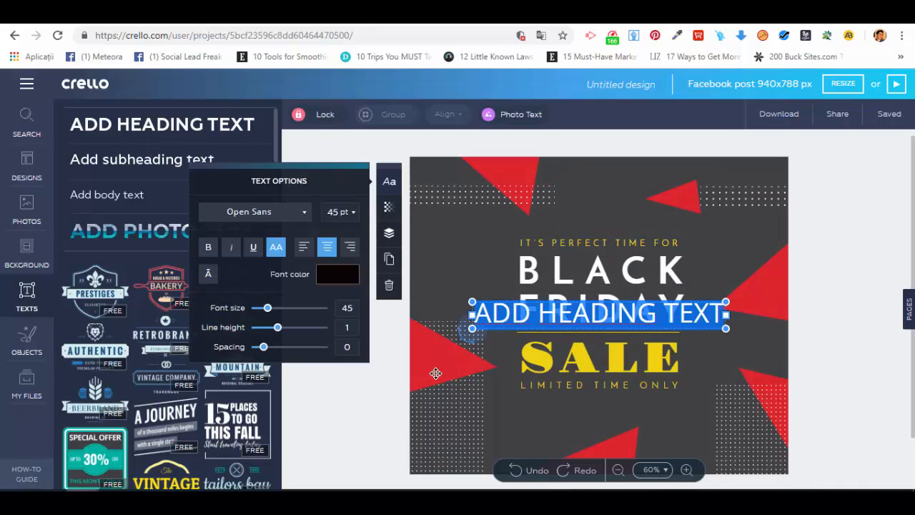
Add the yellow Vintage text badge to the design, move it slightly up, and delete it
left_click(358, 146)
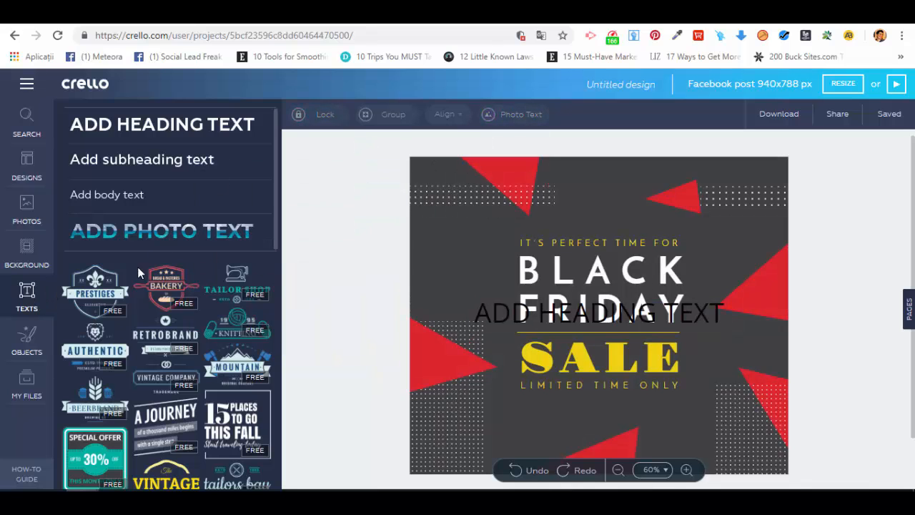
scroll(277, 229, "down", 5)
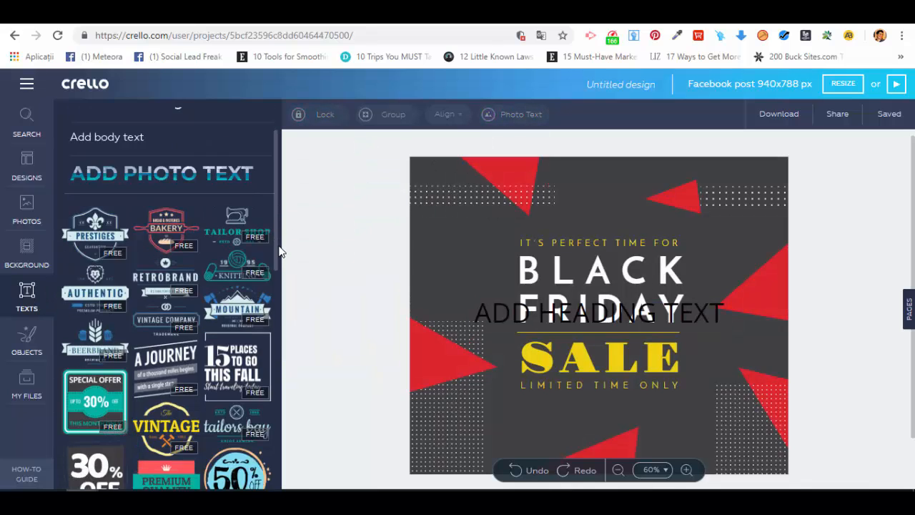
left_click(179, 226)
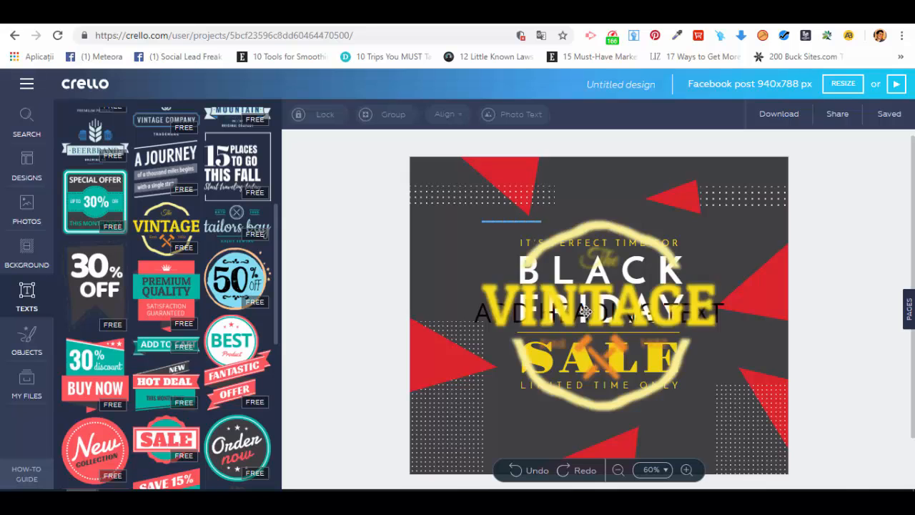
left_click_drag(532, 247, 523, 208)
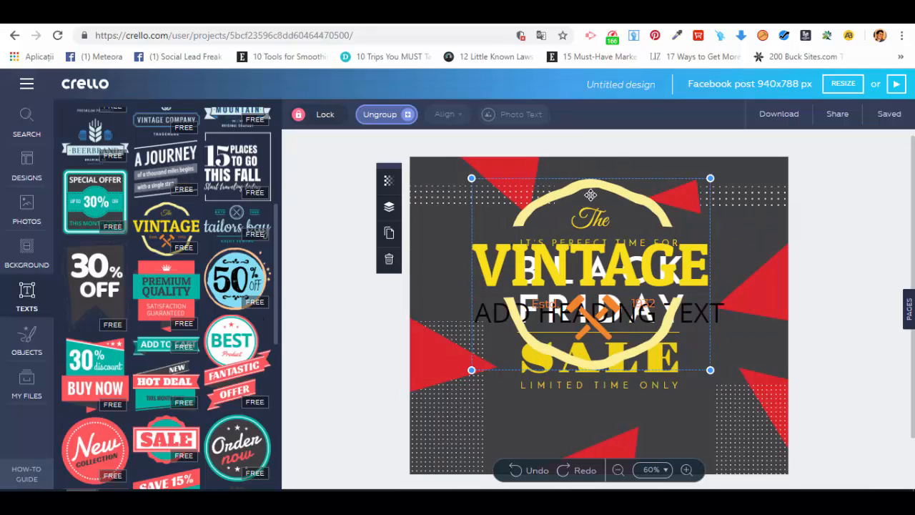
key("Delete")
Delete the heading text box that overlaps the word "Friday"
left_click(599, 303)
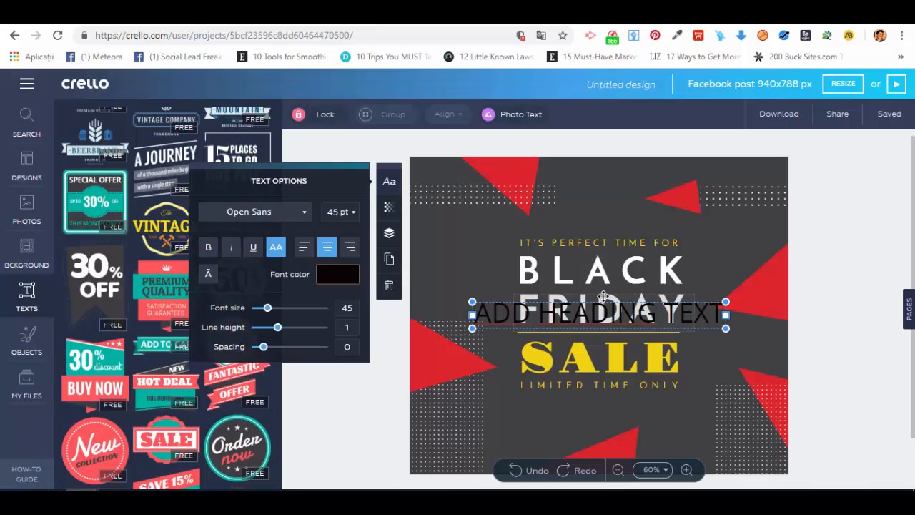
left_click(388, 284)
Add the 30% OFF text badge and move it to the upper-left area of the design
left_click(100, 280)
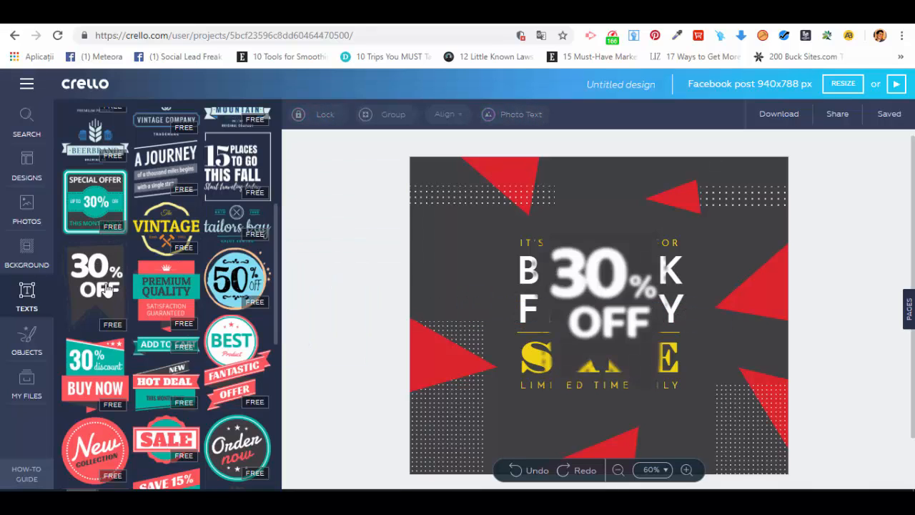
left_click(617, 277)
left_click_drag(616, 277, 477, 184)
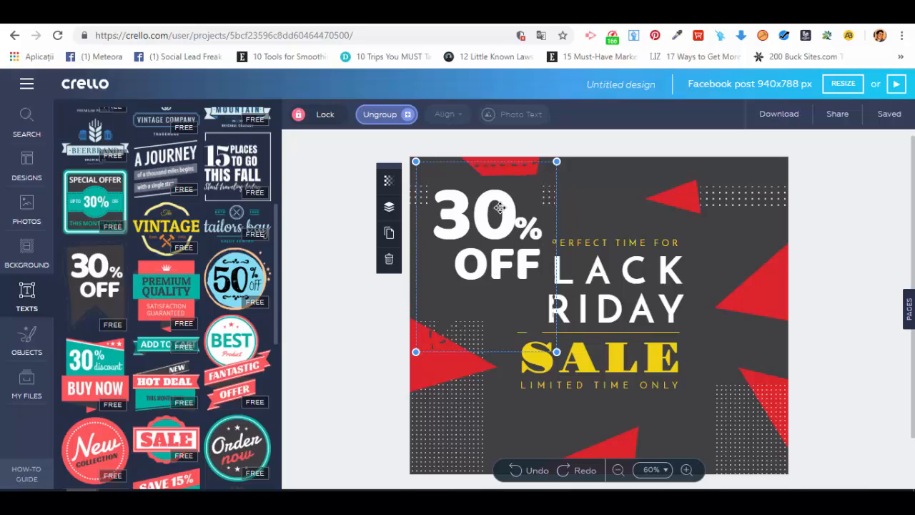
Ungroup and regroup the parts of the 30% OFF badge, and delete the badge from the design
left_click(401, 114)
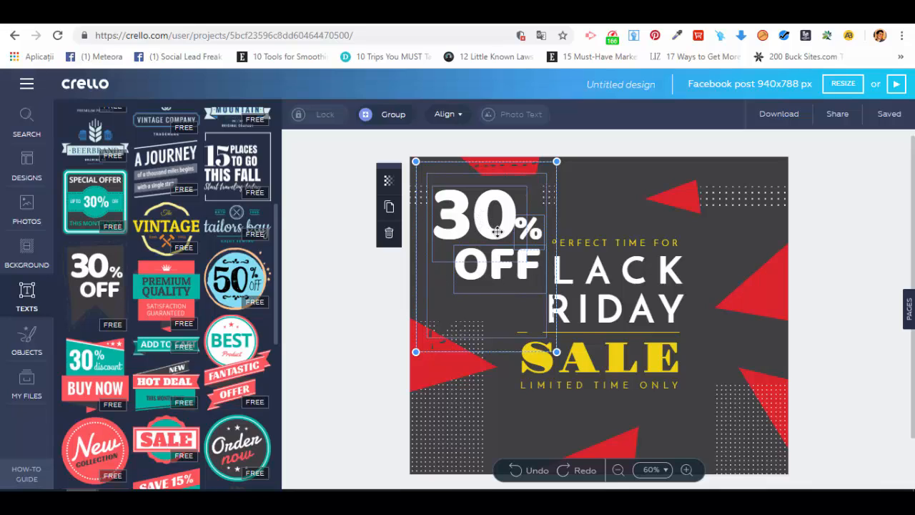
left_click(392, 118)
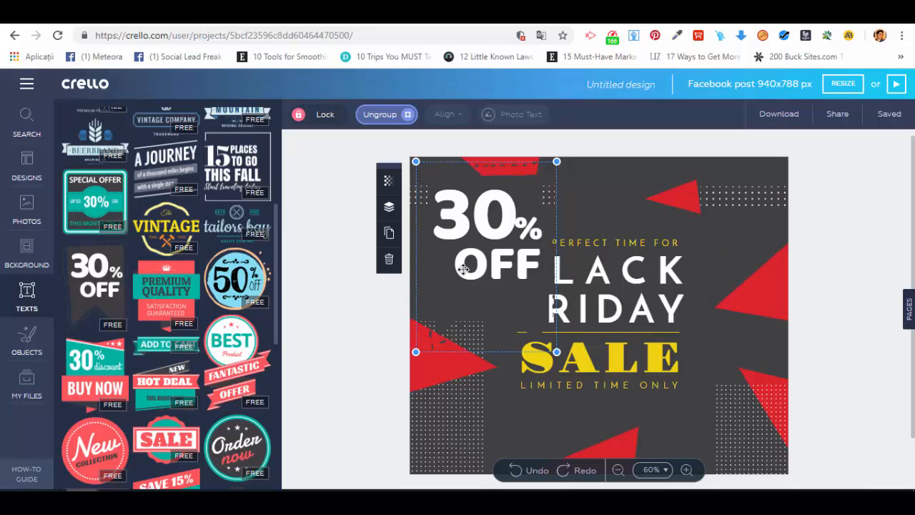
left_click(389, 259)
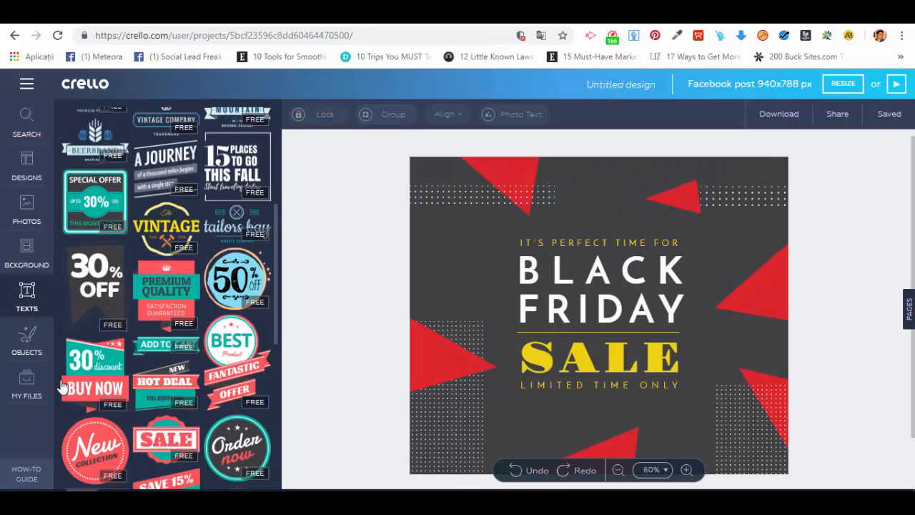
Look through the object categories for shapes, icons, illustrations, lines, borders and stickers
left_click(33, 343)
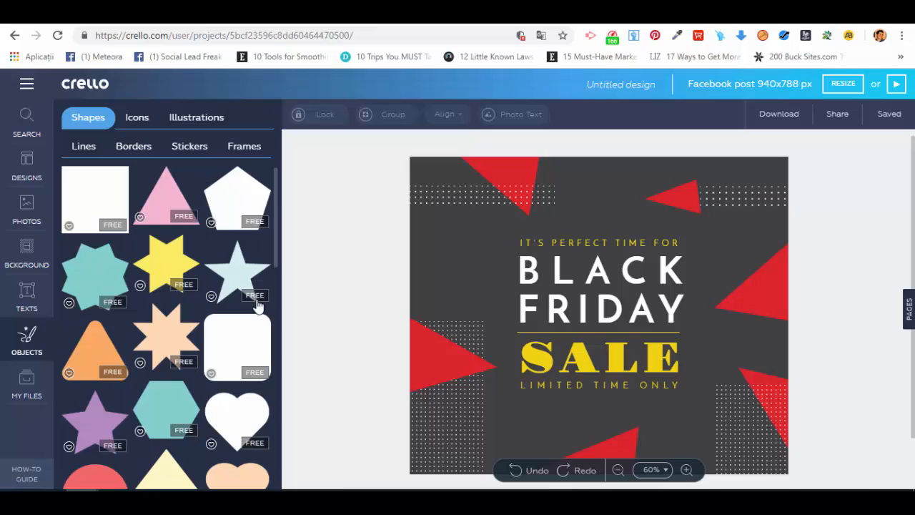
left_click(137, 122)
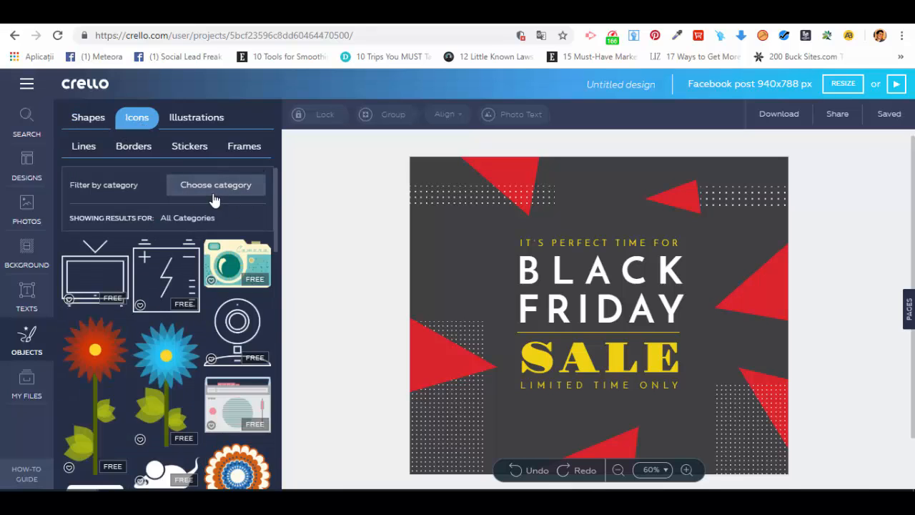
left_click(192, 118)
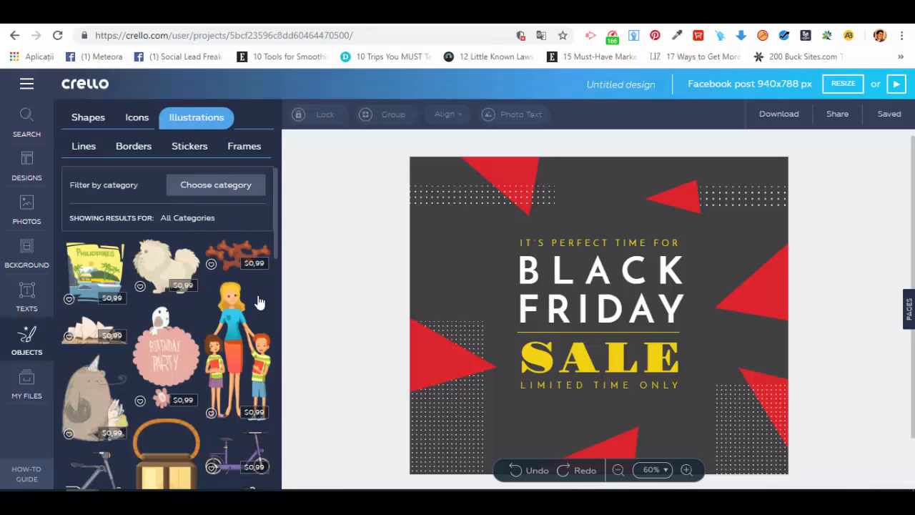
left_click(84, 150)
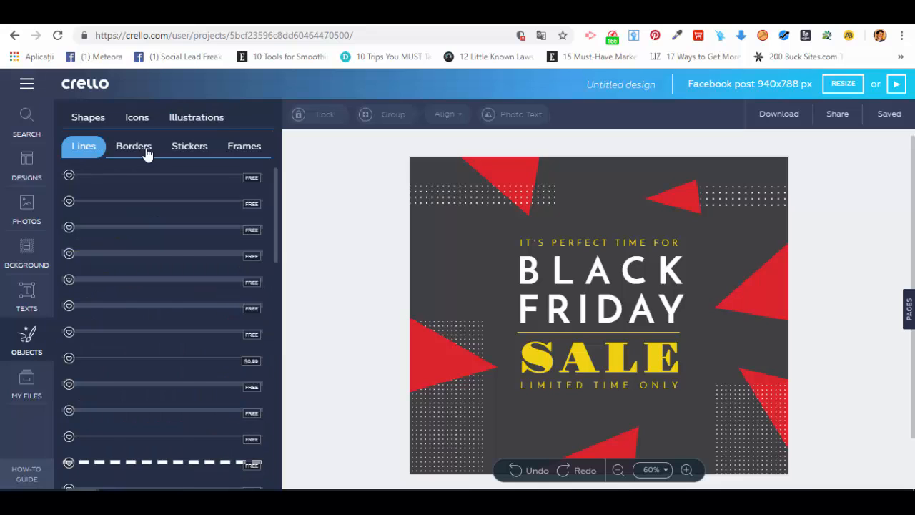
left_click(146, 149)
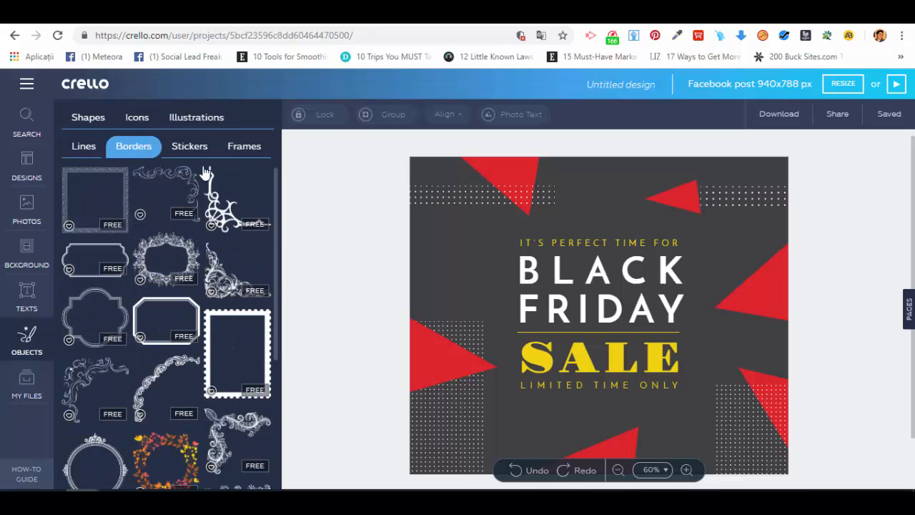
left_click(190, 146)
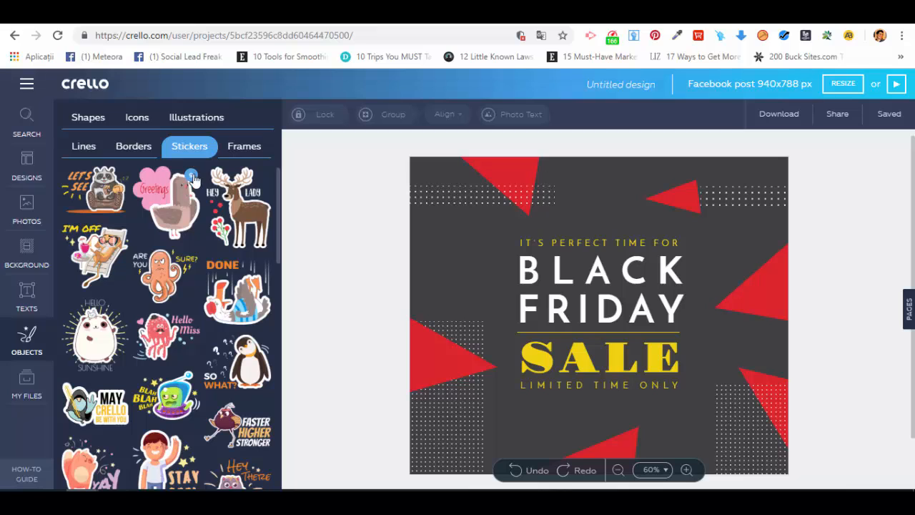
Add the "It's Okay" beaver sticker from the animal set, move it toward the design's left side, and delete it
left_click(241, 213)
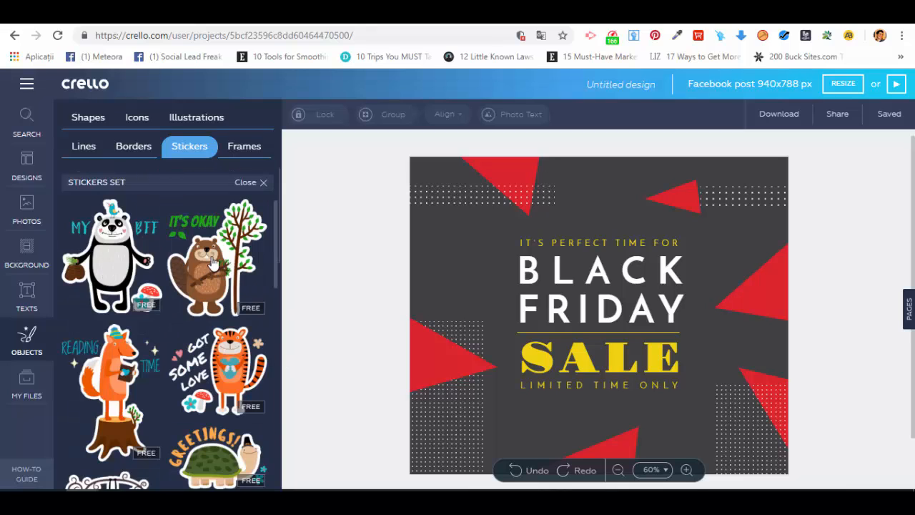
left_click(213, 263)
left_click_drag(596, 295, 510, 286)
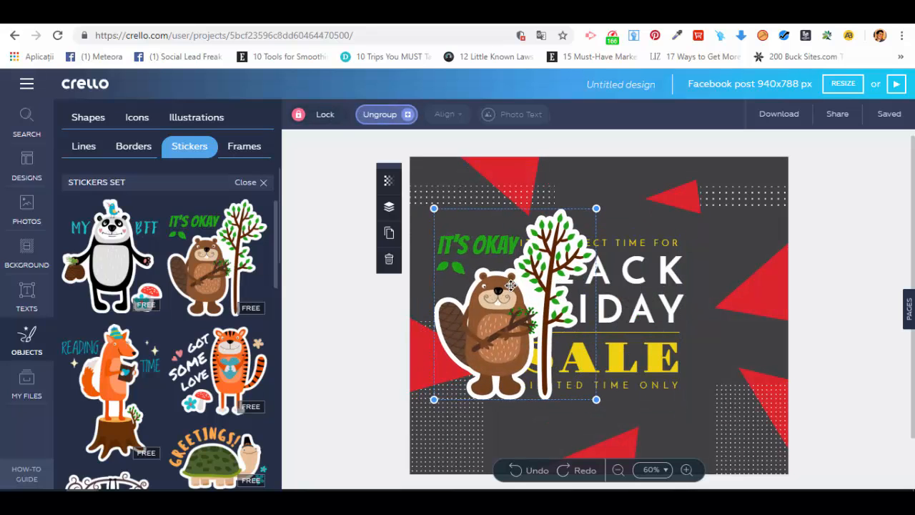
left_click(389, 262)
Look at the photo frames available among the objects
left_click(241, 147)
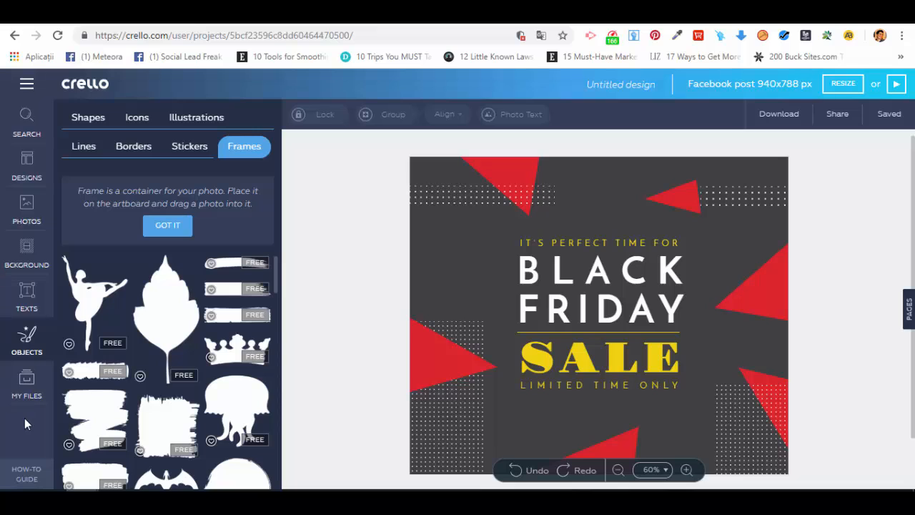
Add the uploaded orange envelope image to the design and delete it
left_click(26, 393)
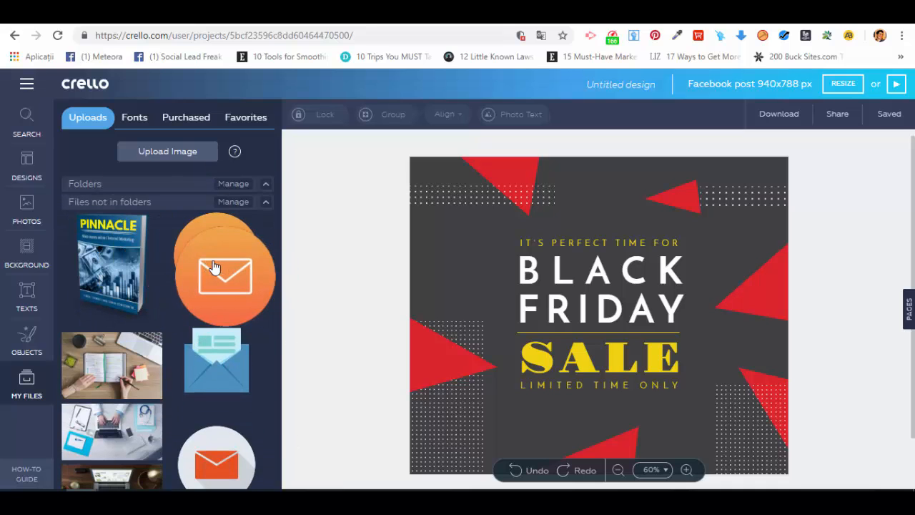
left_click(213, 267)
left_click(679, 234)
left_click(572, 294)
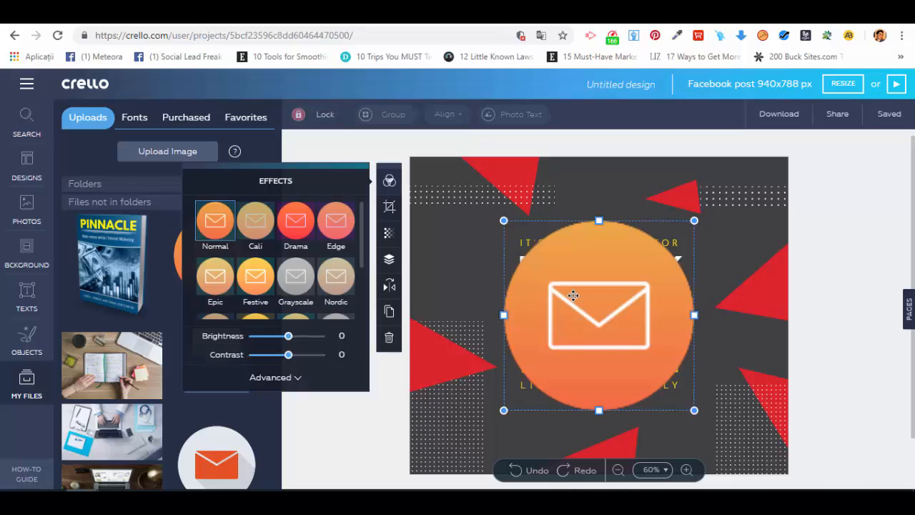
left_click(388, 339)
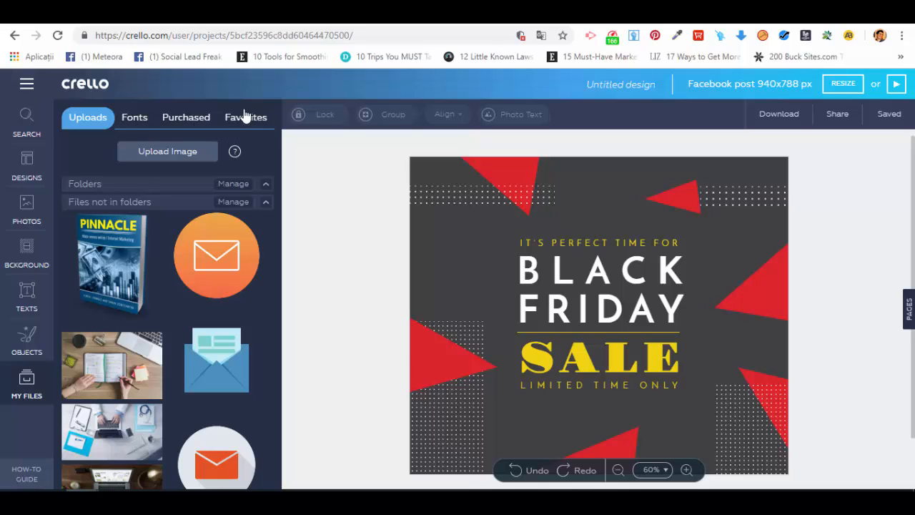
Look through the personal files for fonts, purchased items and favorites, and return to the uploads
left_click(137, 120)
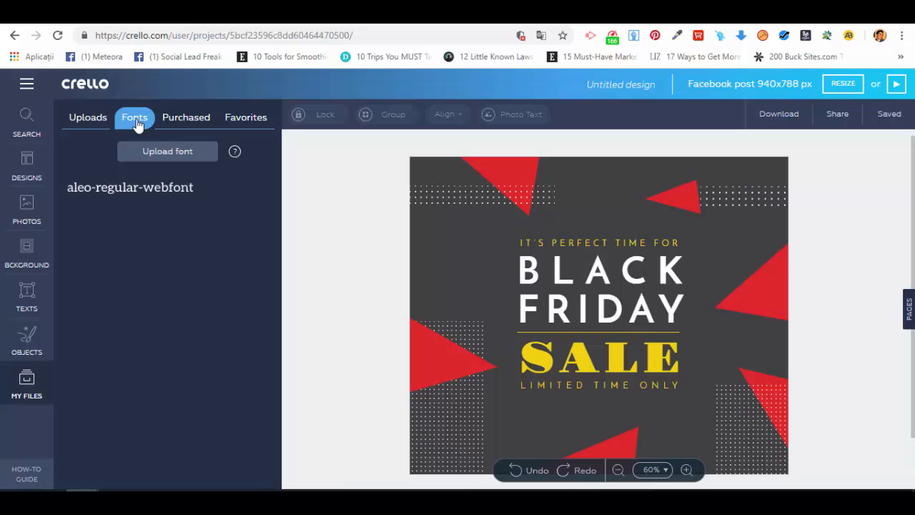
left_click(184, 123)
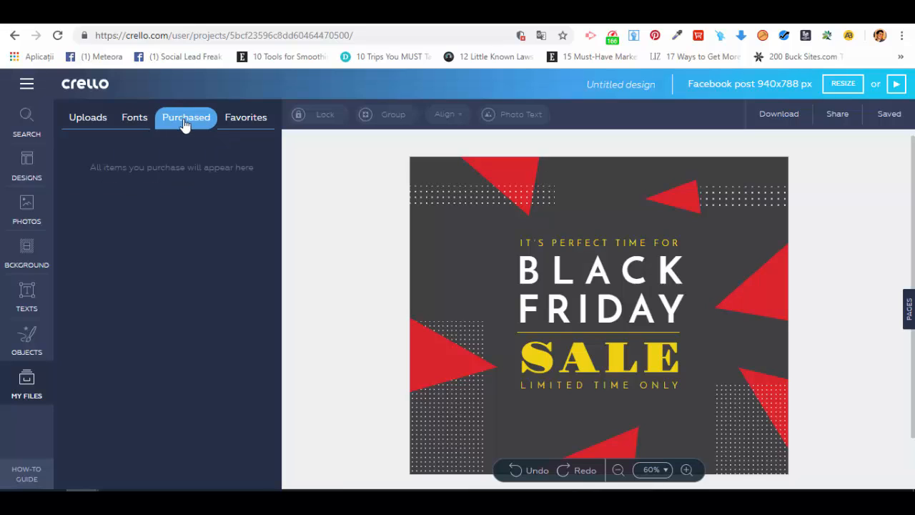
left_click(246, 123)
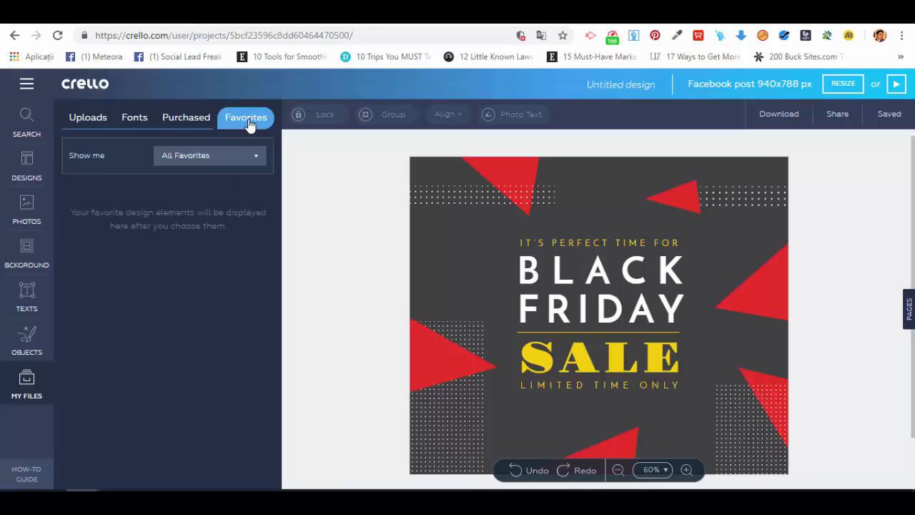
left_click(90, 126)
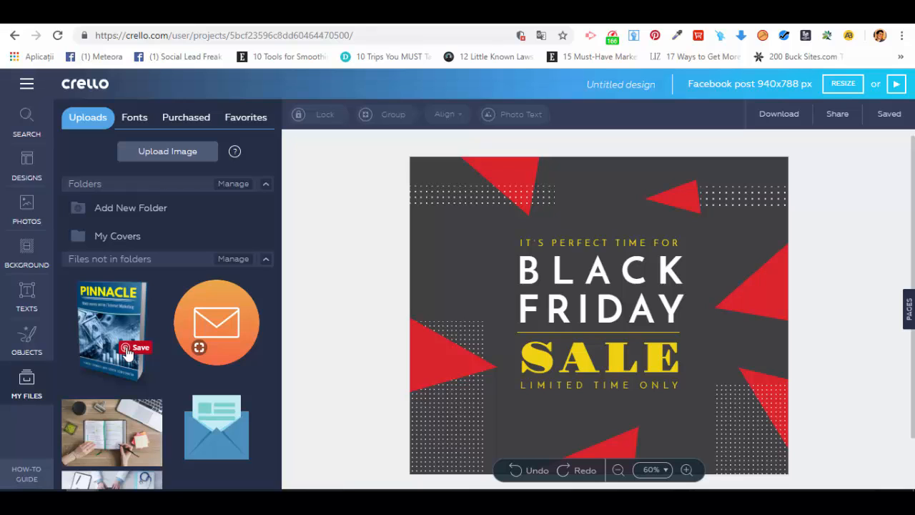
left_click_drag(162, 357, 369, 261)
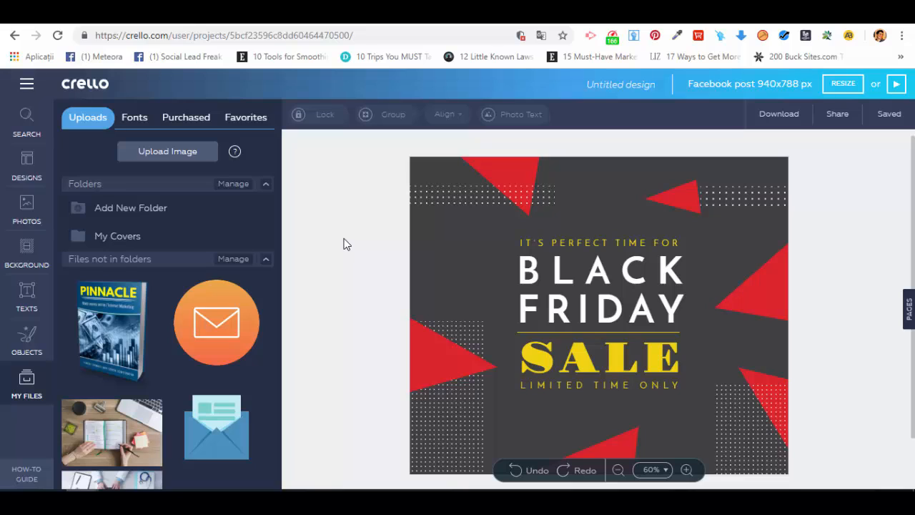